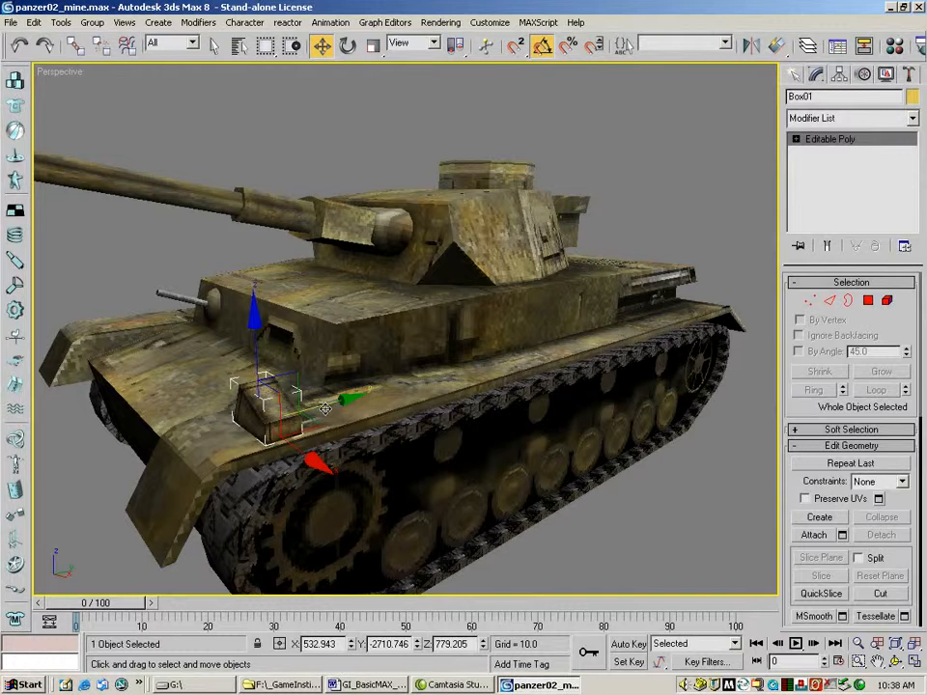
Move the tool box along the Y axis to about -2772 near the front of the track fender
left_click_drag(323, 407, 306, 424)
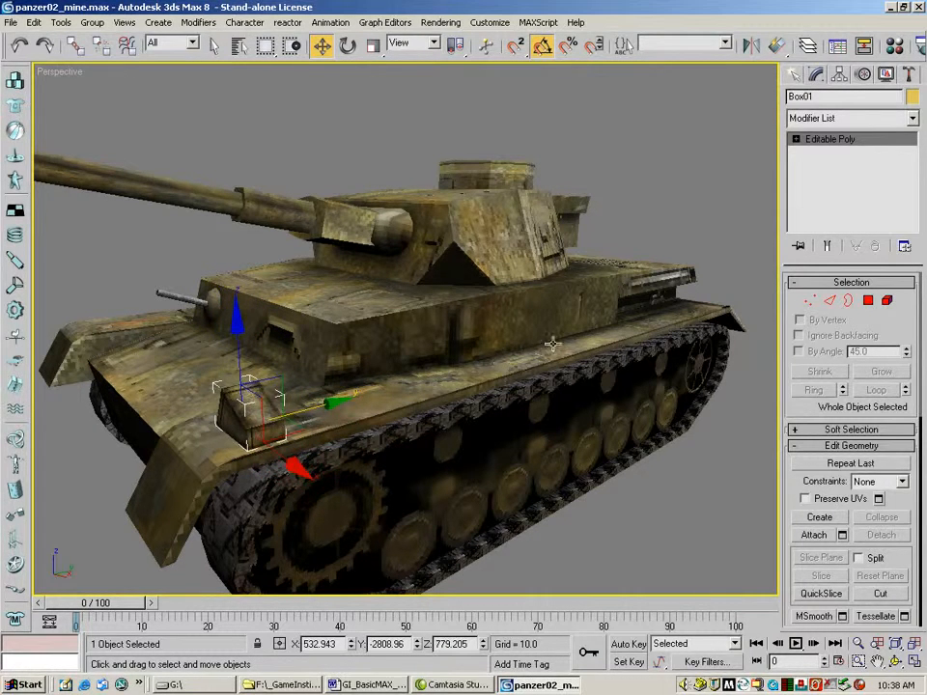
mouse_move(310, 411)
left_mouse_down()
mouse_move(326, 405)
mouse_move(317, 408)
left_mouse_up()
Clone the box backward along the fender's Y axis as four copies spaced about 313 units apart, using the Copy option
left_click(896, 662)
left_click_drag(255, 389, 202, 297)
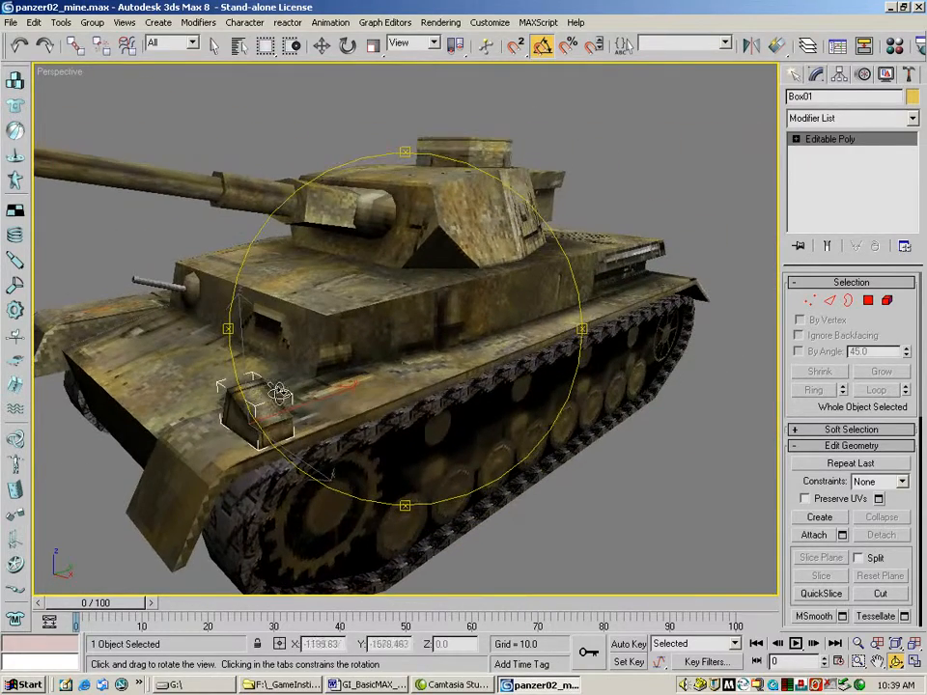
left_click(321, 45)
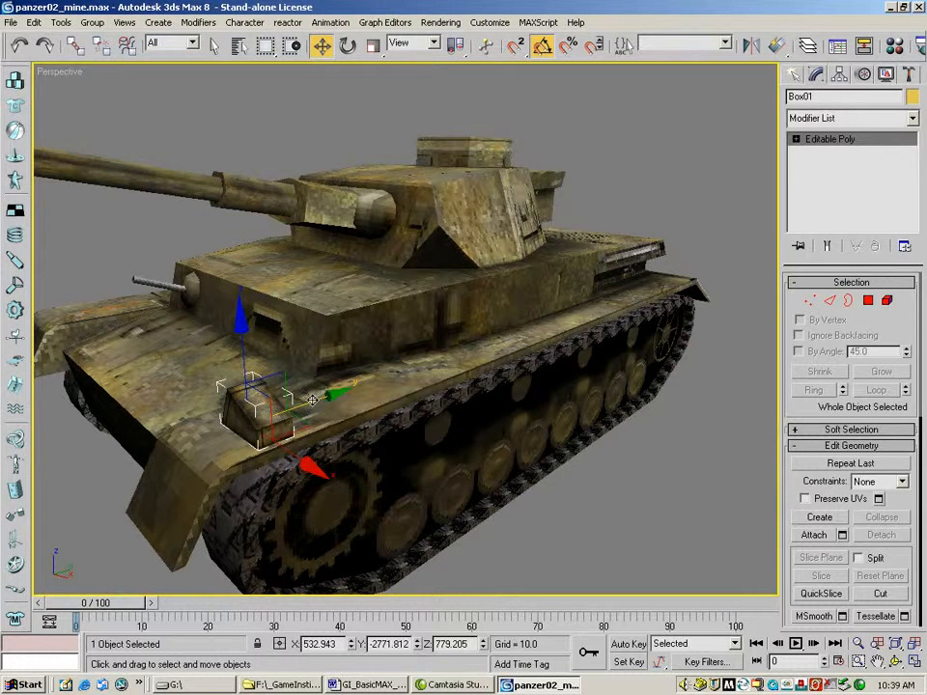
mouse_move(311, 399)
left_mouse_down("shift")
mouse_move(416, 380)
mouse_move(360, 394)
left_mouse_up("shift")
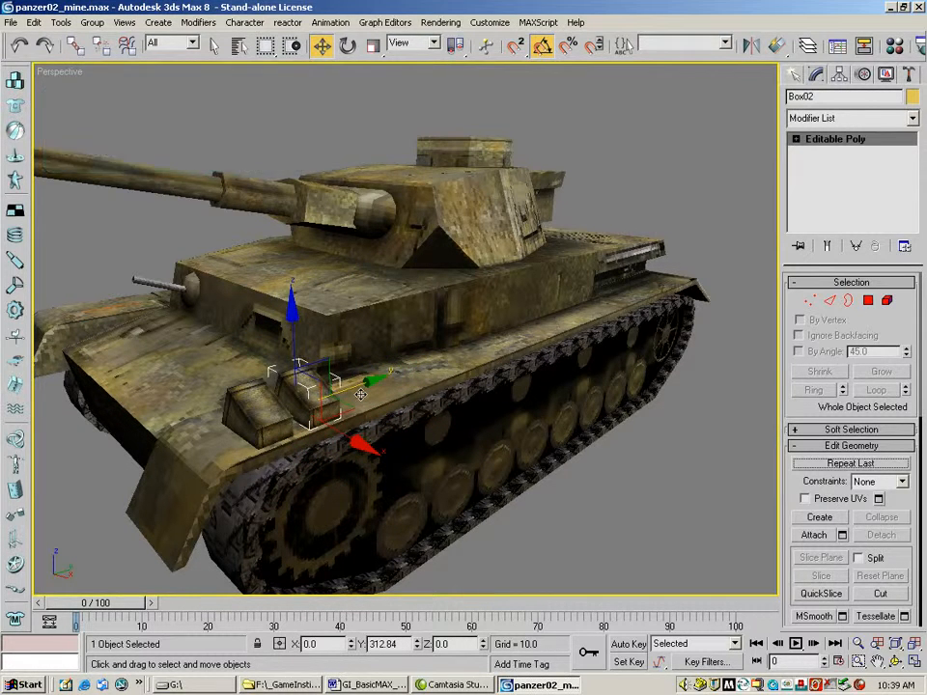
left_click_drag(360, 394, 360, 393, "shift")
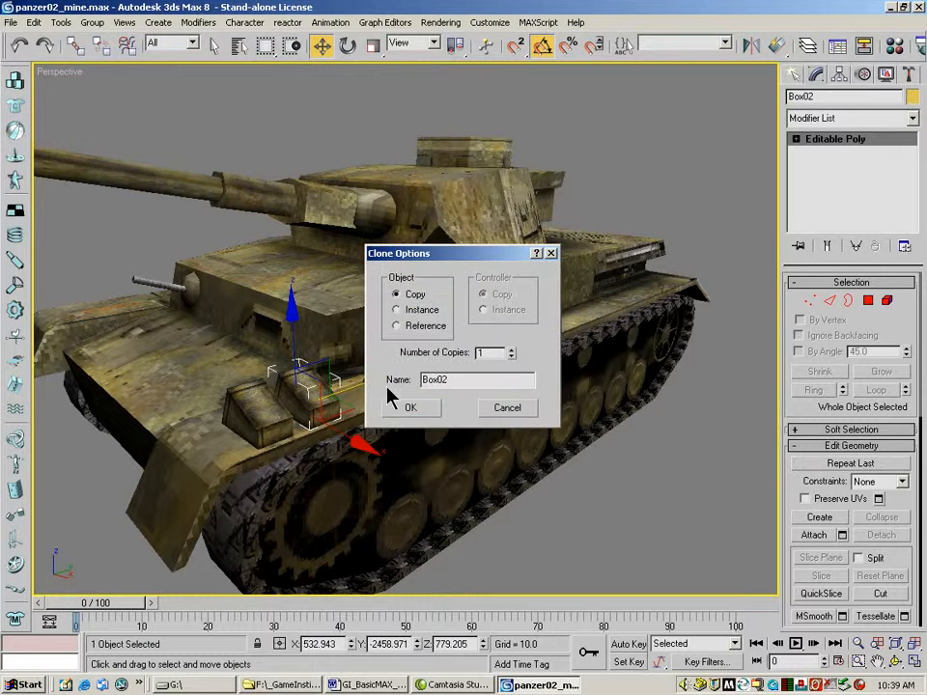
left_click_drag(412, 254, 514, 208)
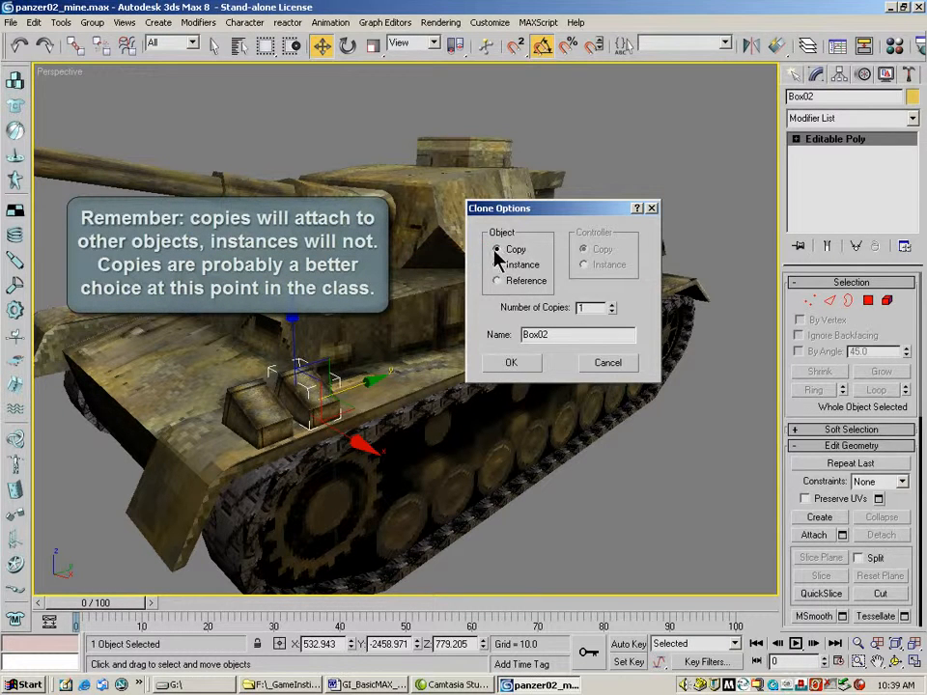
left_click(612, 305)
left_click(612, 305)
left_click(612, 305)
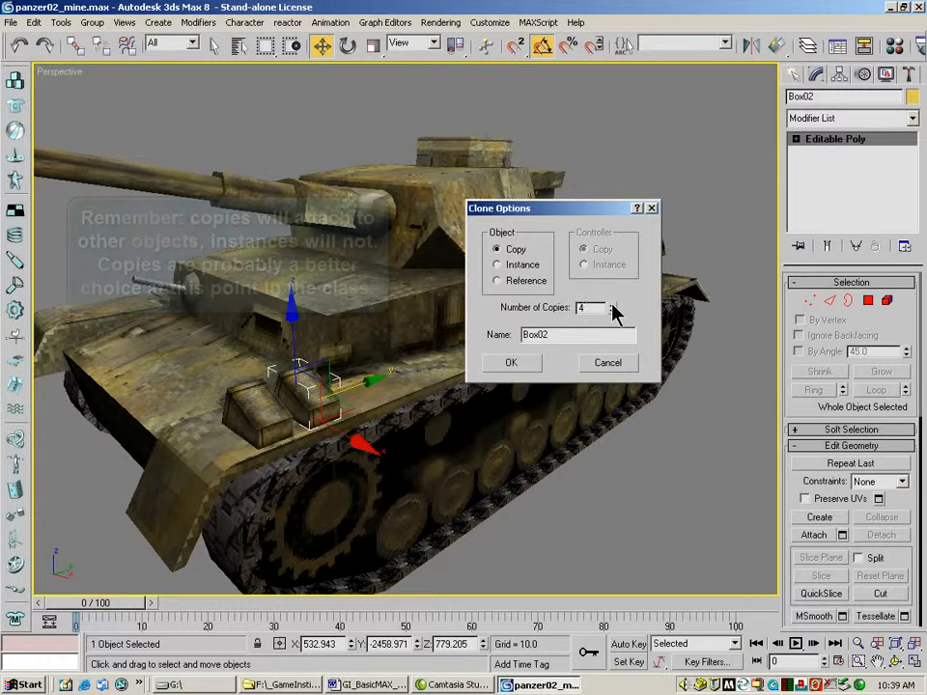
left_click(514, 364)
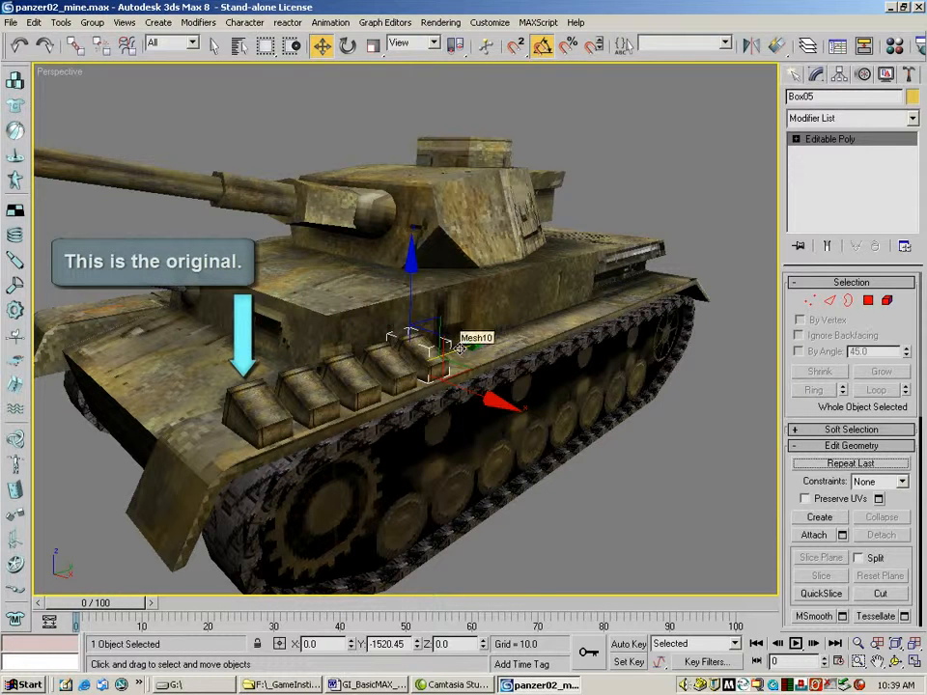
Clone the rearmost box as three further single copies with wider spacing toward the rear of the fender
mouse_move(461, 349)
left_mouse_down("shift")
mouse_move(527, 338)
mouse_move(521, 330)
left_mouse_up("shift")
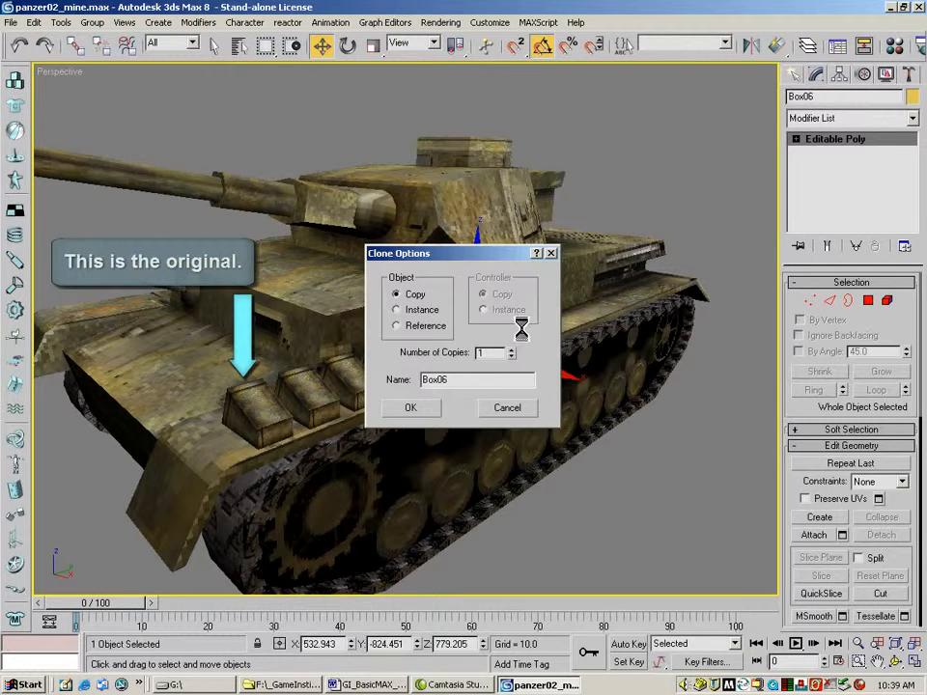
left_click(411, 409)
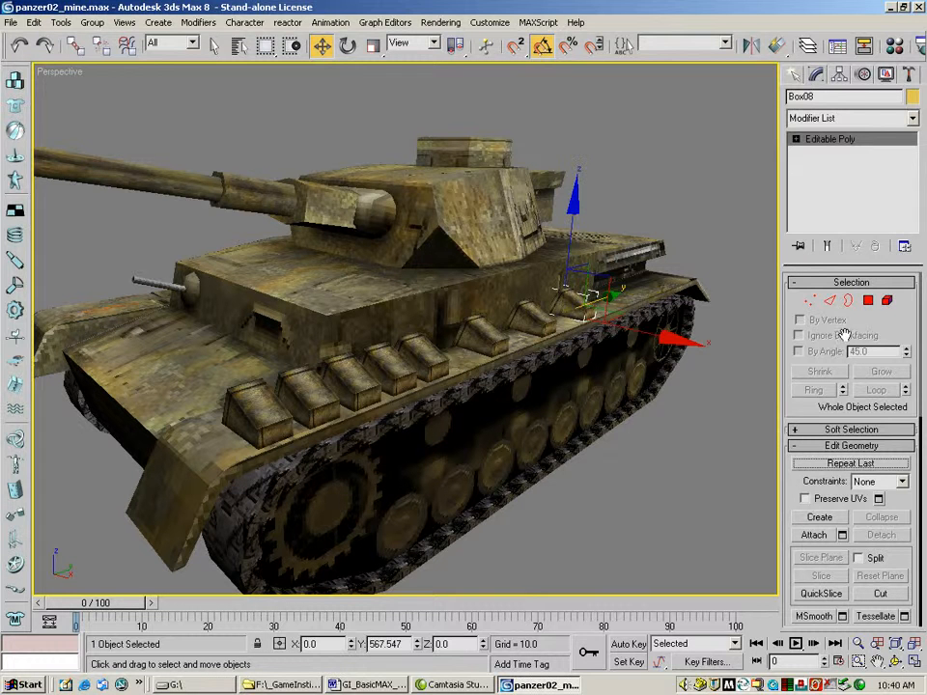
Attach all the other fender boxes to the rearmost box so they form one editable poly object
left_click_drag(889, 326, 891, 247)
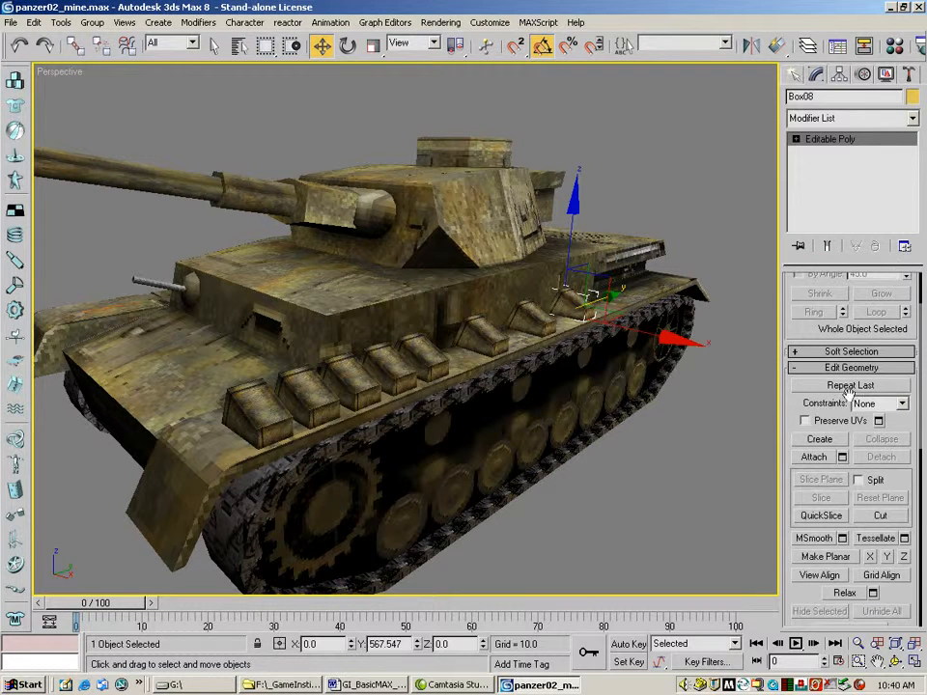
left_click(816, 458)
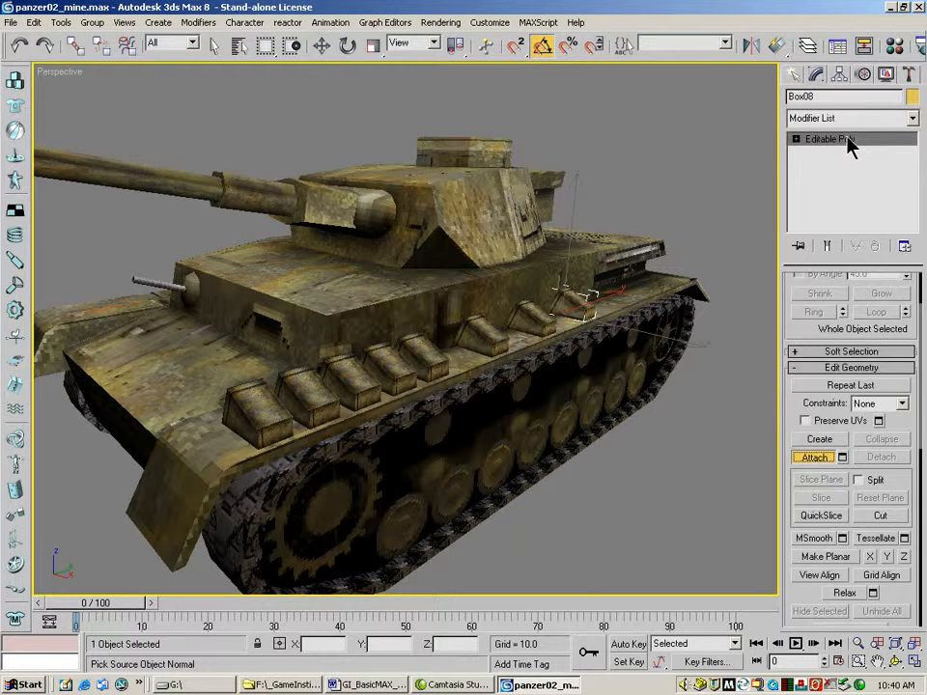
left_click_drag(789, 397, 799, 435)
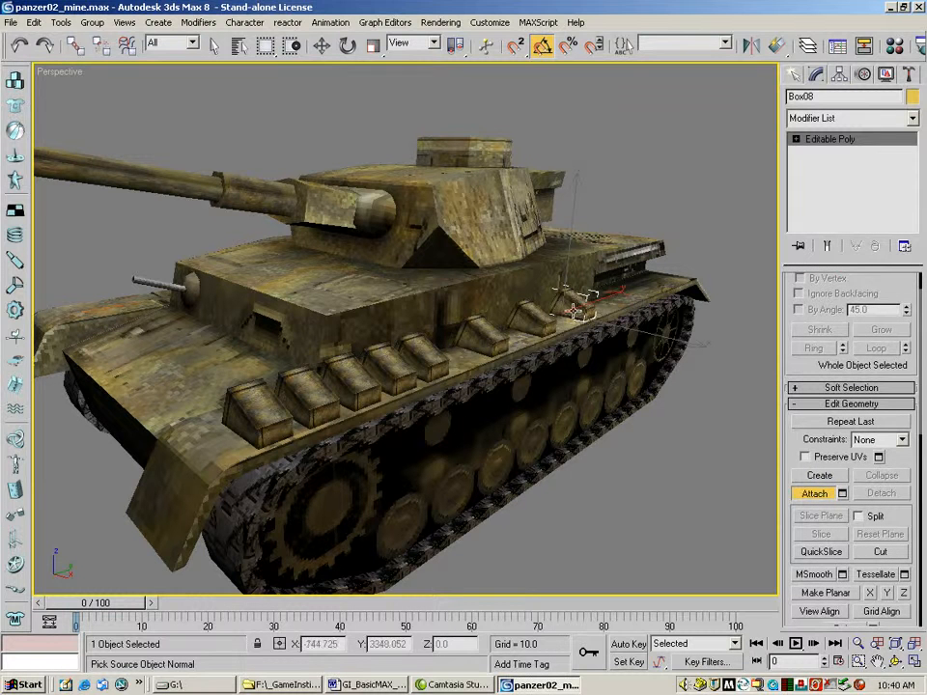
left_click(387, 361)
left_click(387, 361)
left_click(355, 380)
left_click(308, 391)
left_click(262, 407)
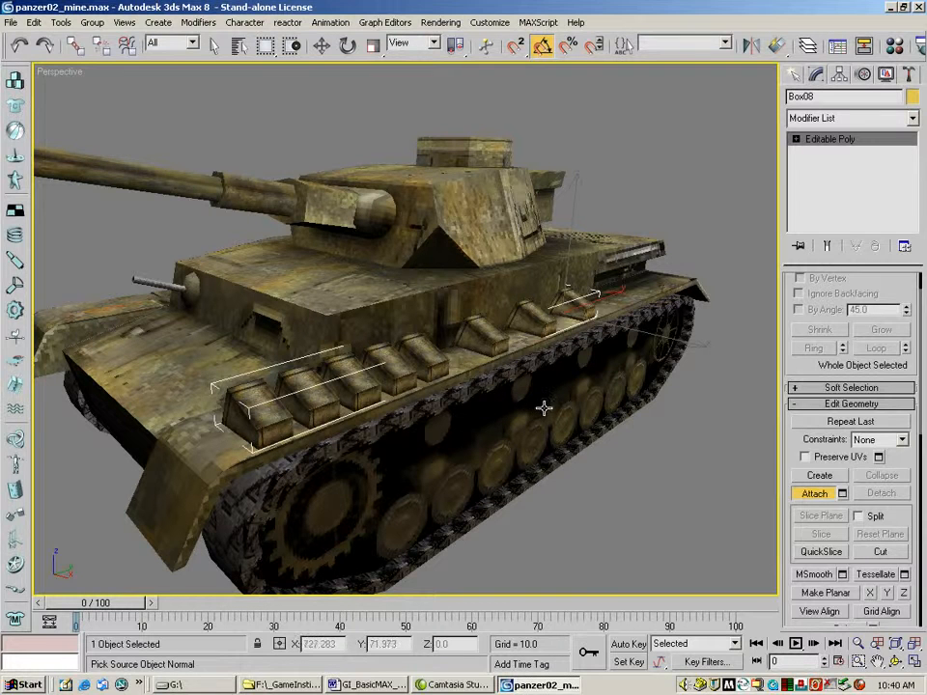
Mirror the attached boxes as a copy across the X axis with an offset of -3061.777 onto the opposite fender
left_click(896, 661)
left_click_drag(383, 391, 403, 387)
key("alt+w")
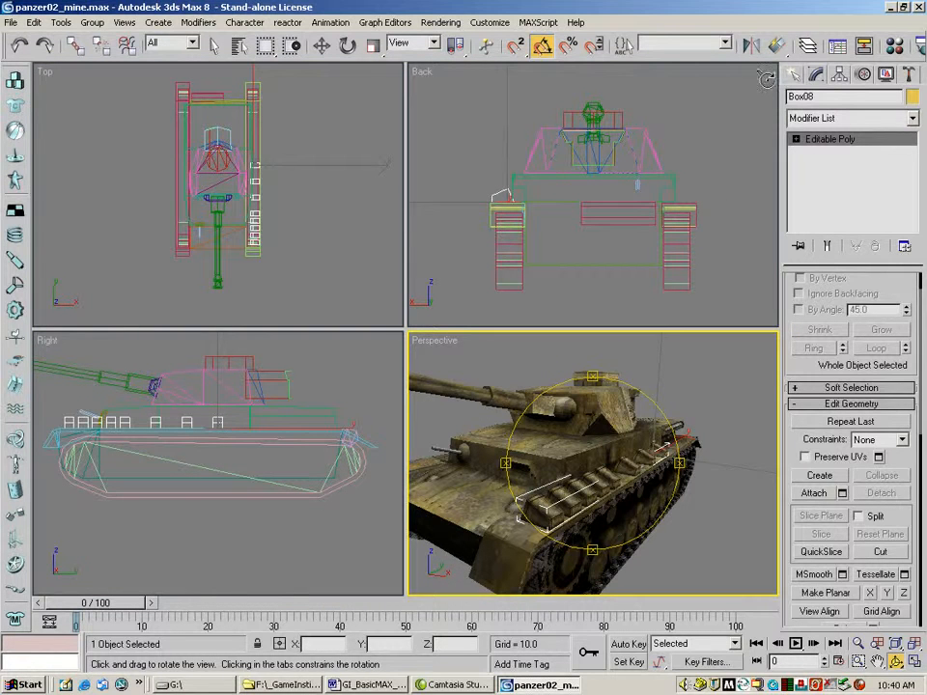
left_click(752, 46)
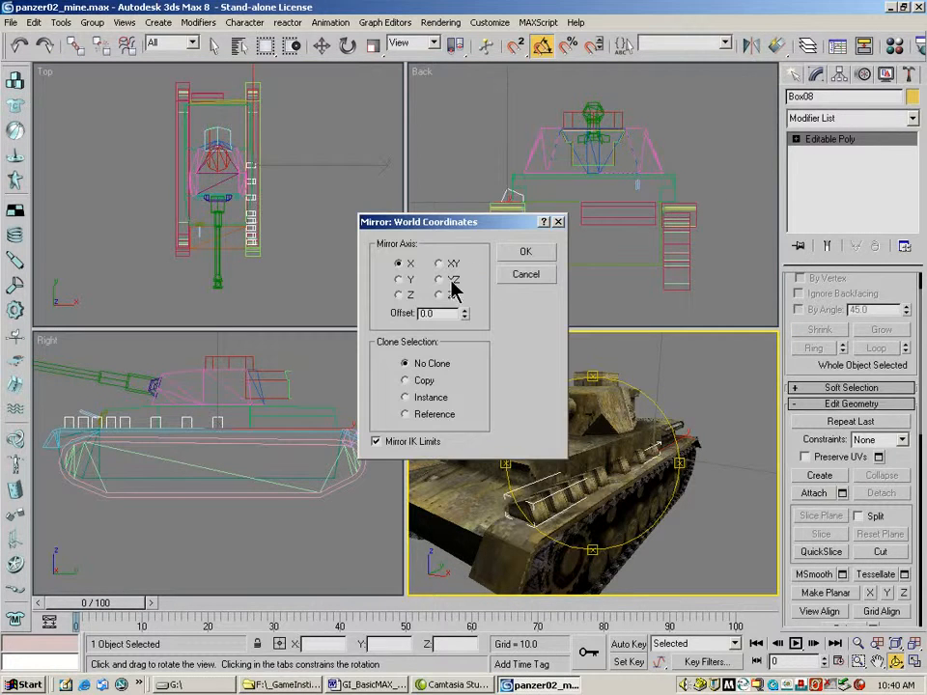
left_click_drag(473, 225, 525, 141)
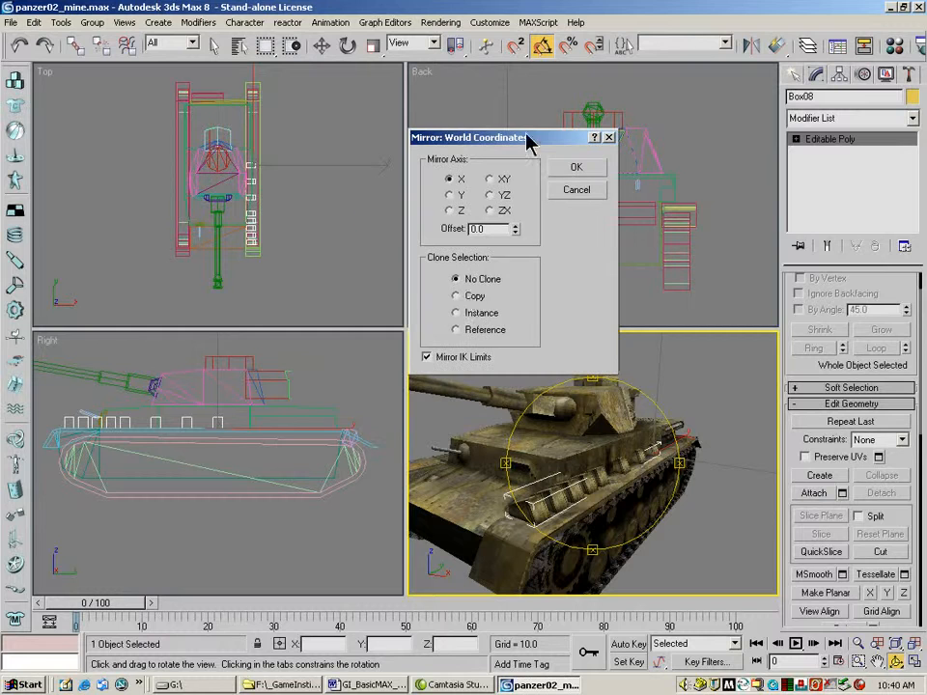
left_click(457, 297)
left_click_drag(514, 226, 512, 188)
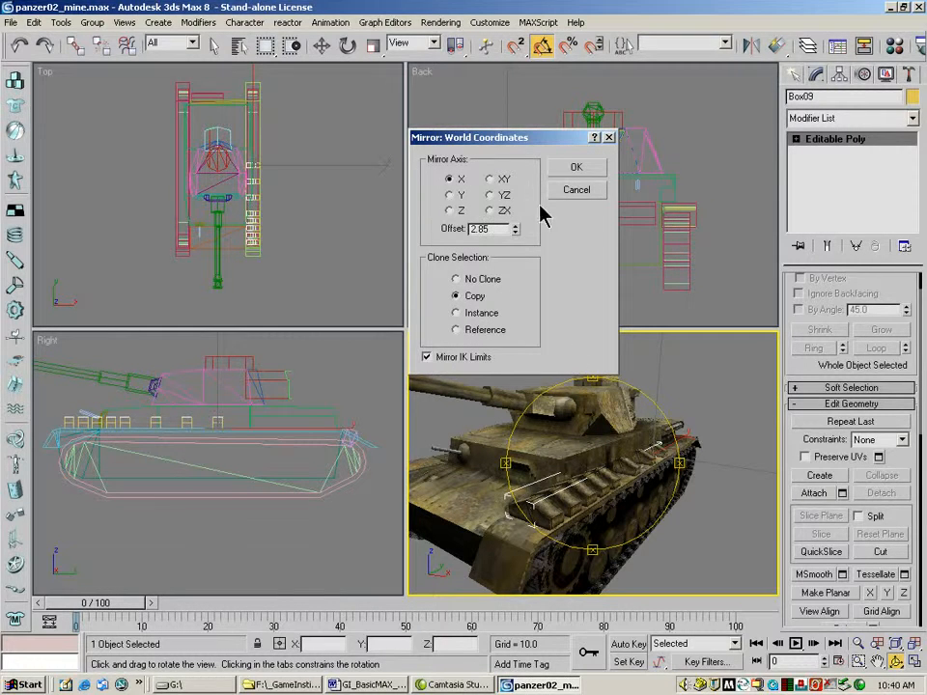
left_click_drag(516, 231, 662, 347)
left_click_drag(517, 232, 534, 378)
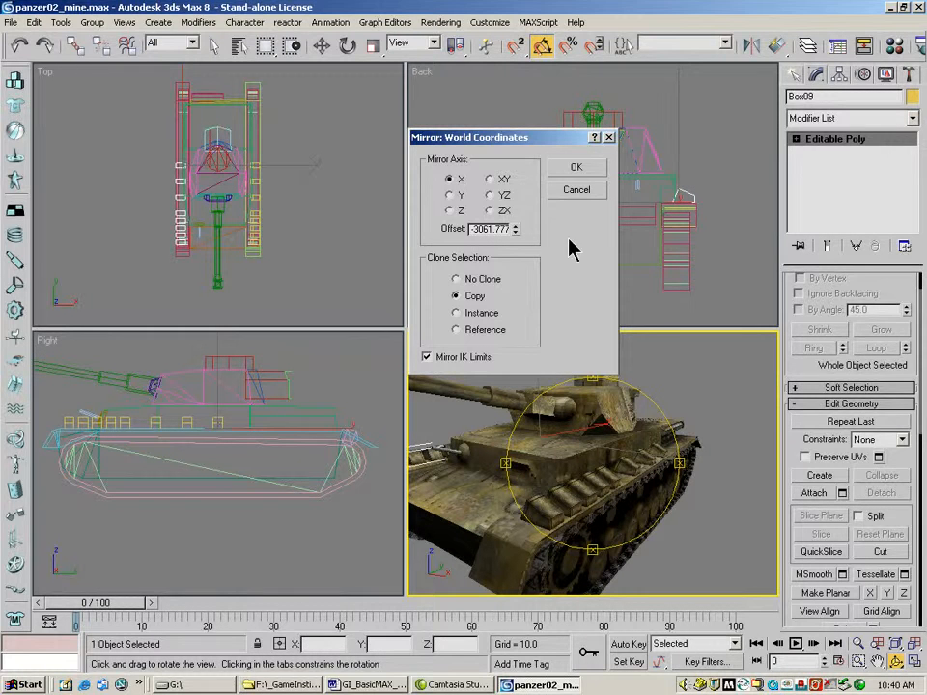
left_click(577, 168)
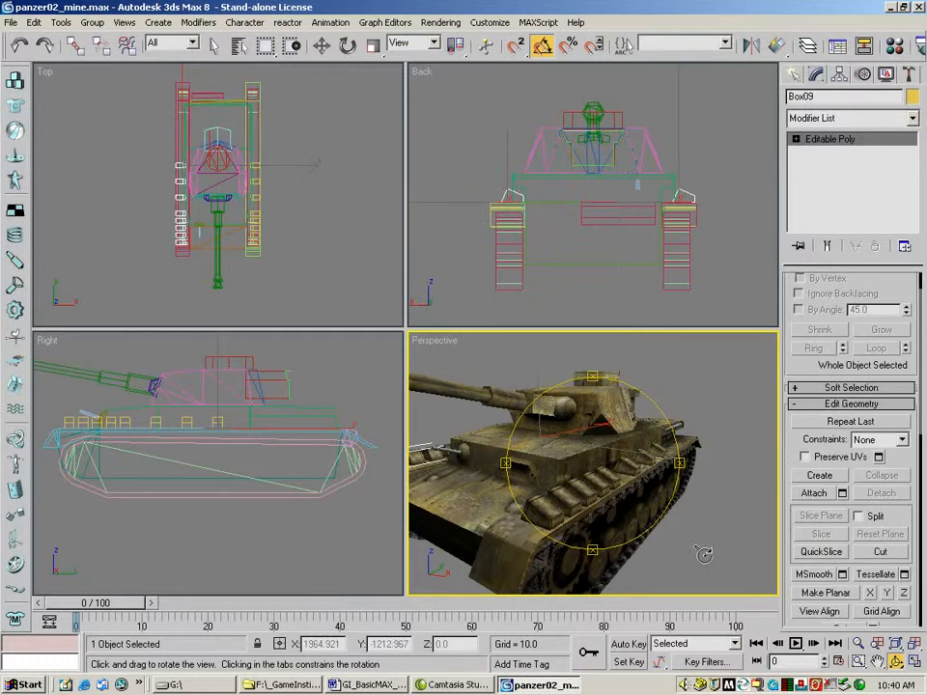
Inspect the rows of boxes on both fenders of the tank from several angles and distances
left_click_drag(713, 541, 558, 474)
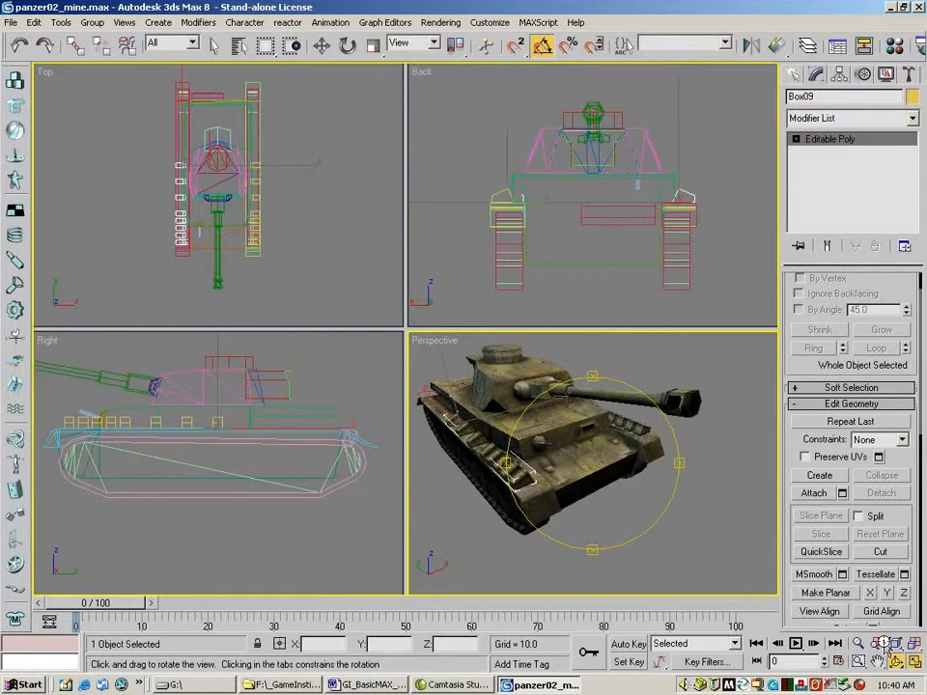
key("alt+w")
scroll(299, 266, "up", 3)
left_click_drag(300, 265, 232, 241)
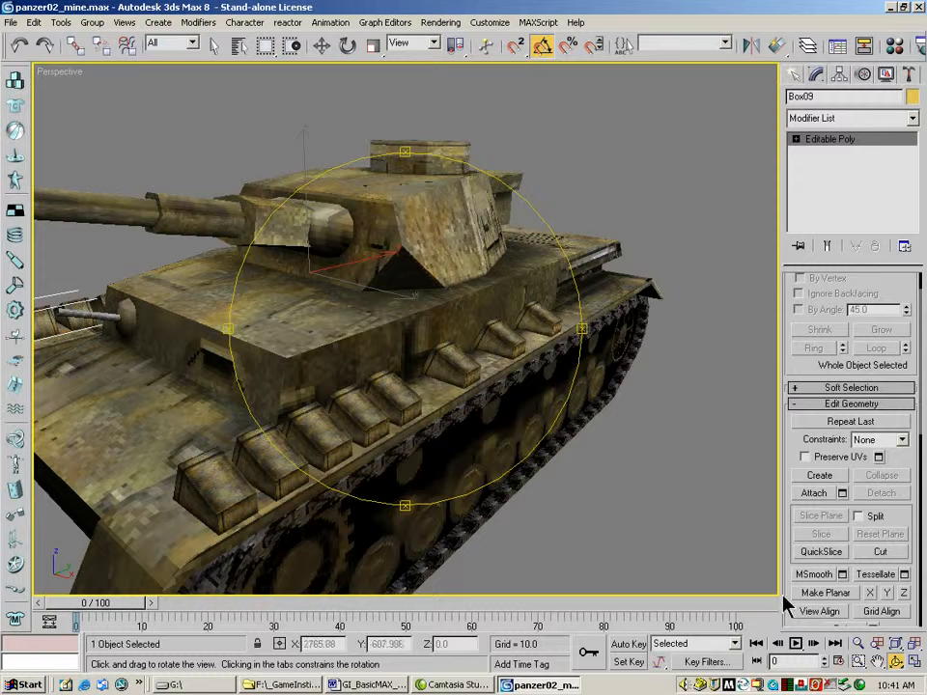
left_click(858, 643)
left_click_drag(530, 490, 407, 427)
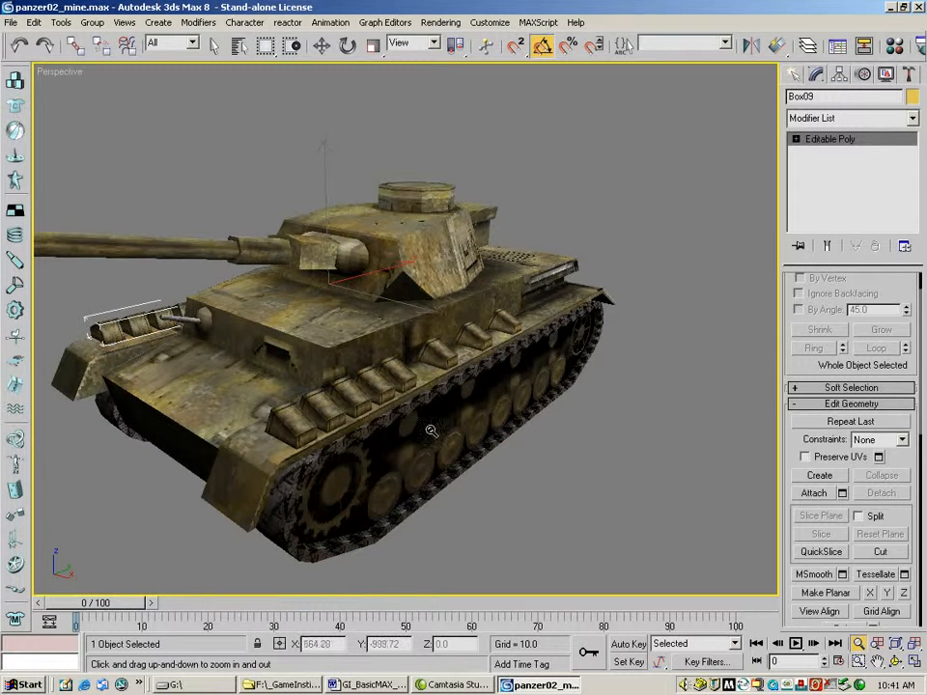